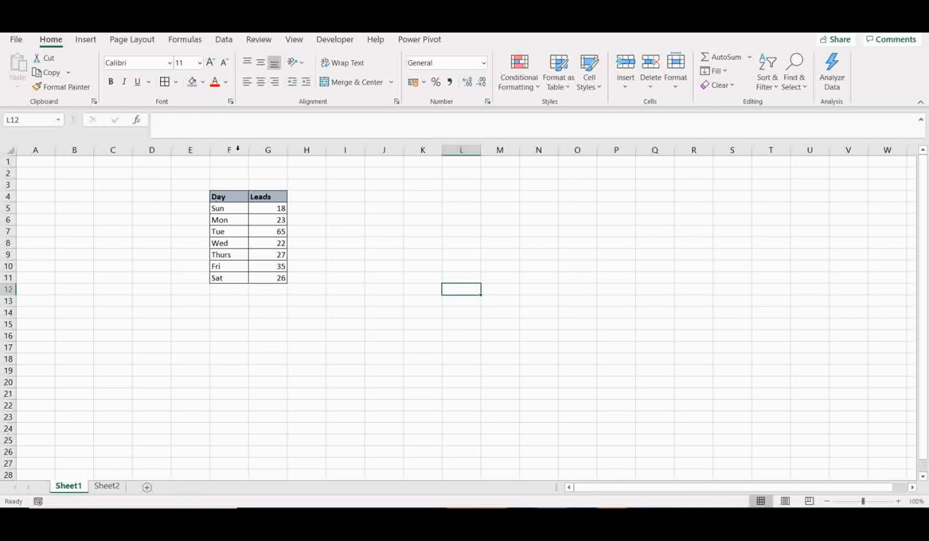
Examine the headers and data rows of the Day and Leads table in F4:G11.
{"action": "left_click", "coordinate": [451, 217]}
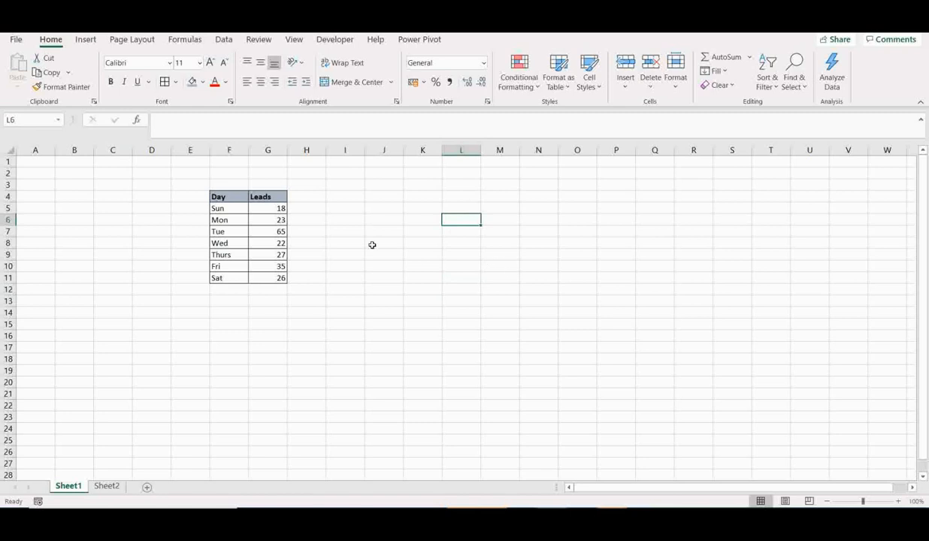
{"action": "left_click_drag", "start_coordinate": [225, 194], "coordinate": [260, 197]}
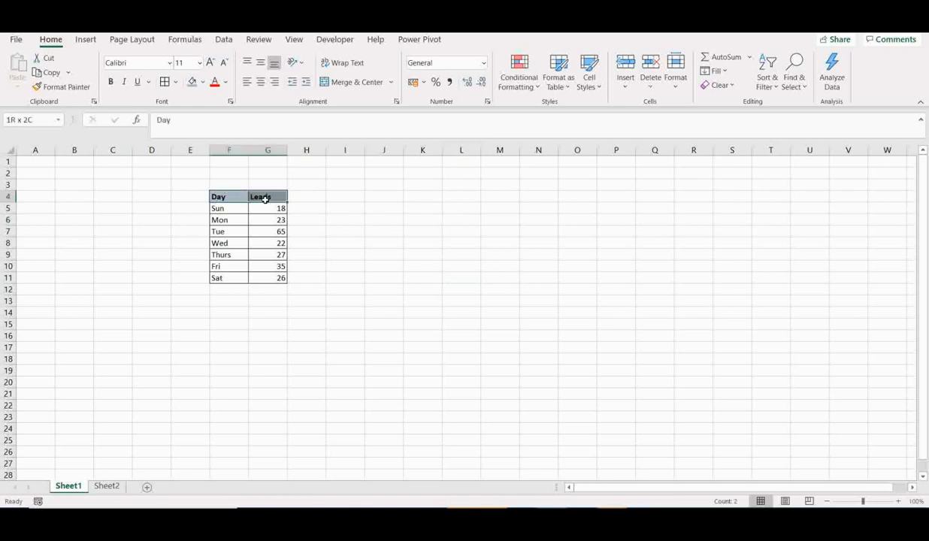
{"action": "left_click", "coordinate": [233, 197]}
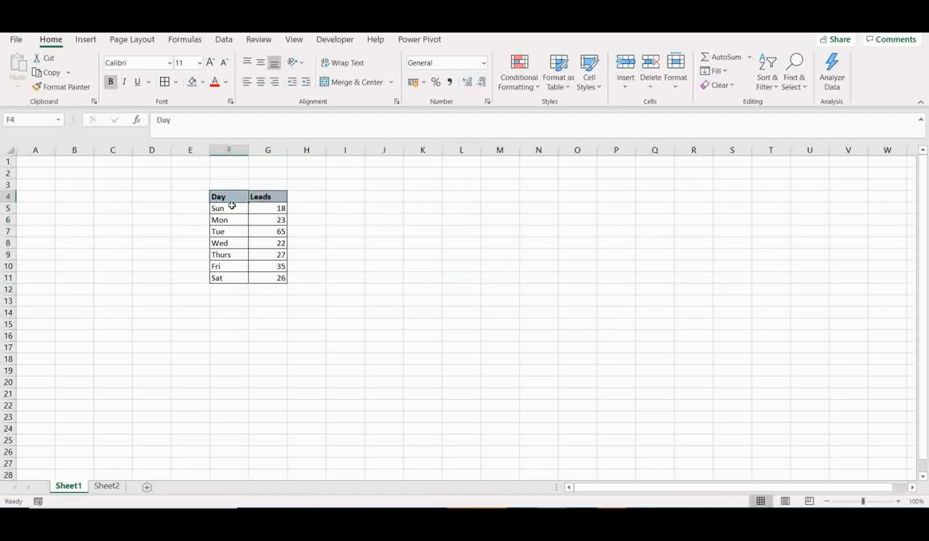
{"action": "left_click", "coordinate": [231, 208]}
{"action": "left_click_drag", "start_coordinate": [231, 208], "coordinate": [230, 276]}
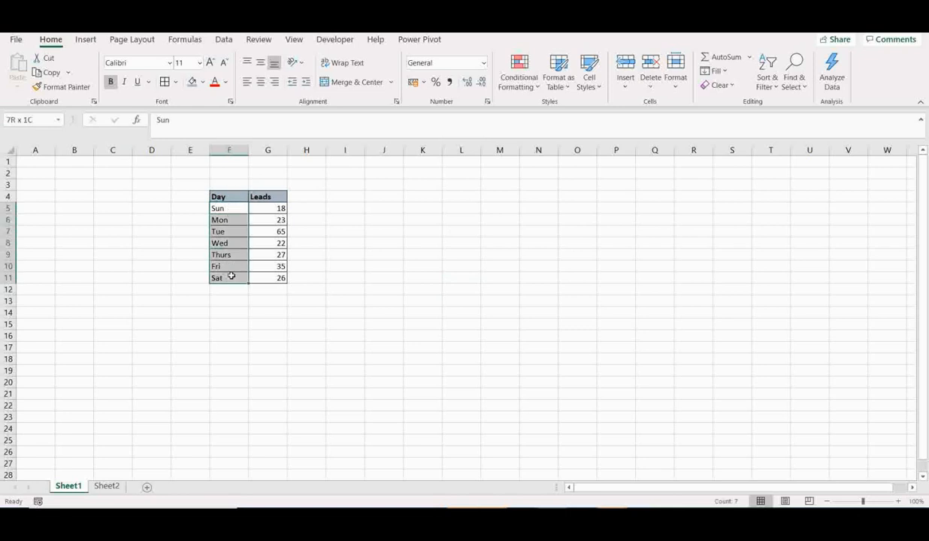
{"action": "left_click", "coordinate": [262, 199]}
{"action": "left_click_drag", "start_coordinate": [268, 209], "coordinate": [275, 276]}
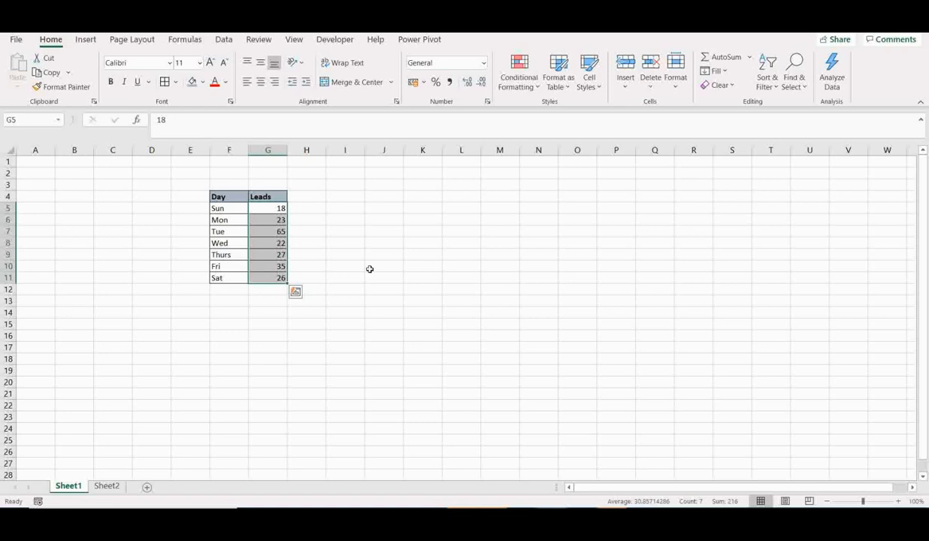
{"action": "left_click", "coordinate": [387, 219]}
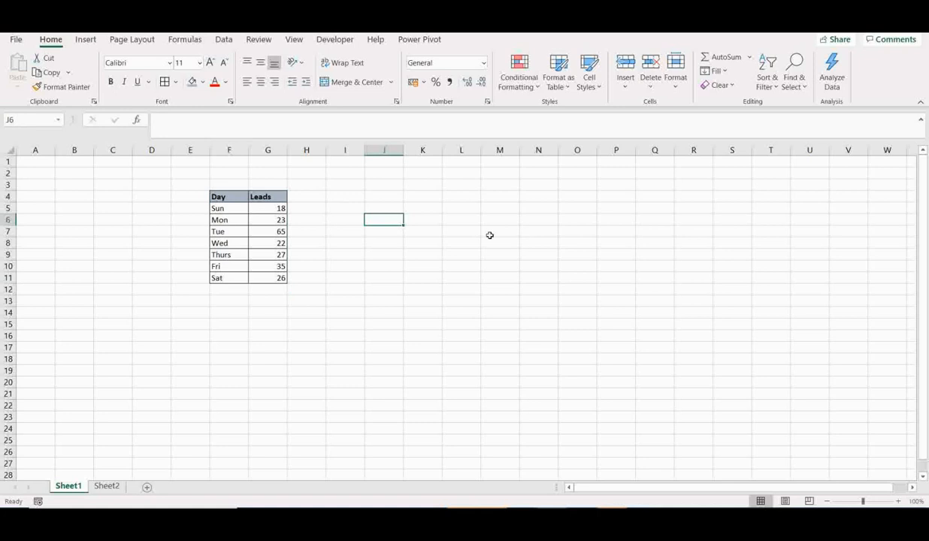
{"action": "left_click", "coordinate": [449, 287]}
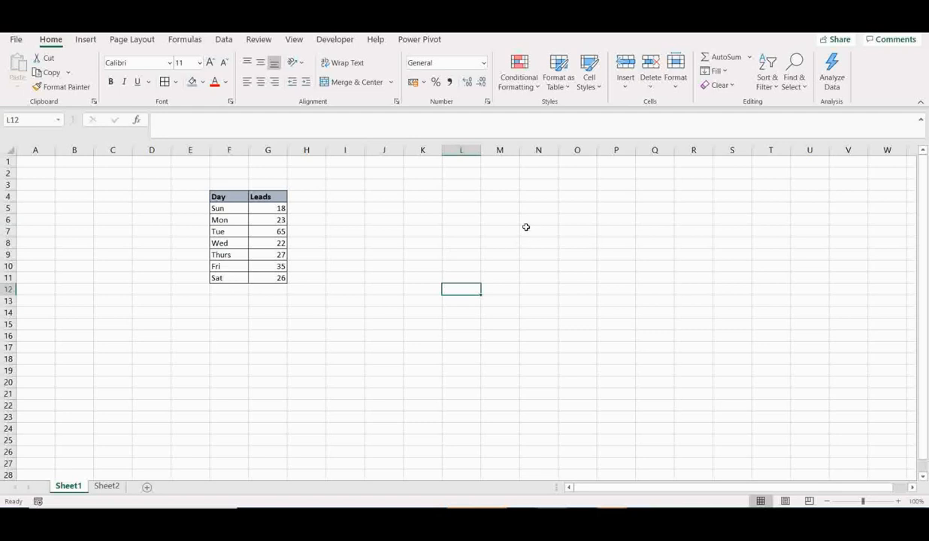
Insert a 3-D pie chart from the Day and Leads table in F4:G11.
{"action": "left_click", "coordinate": [223, 197]}
{"action": "left_click_drag", "start_coordinate": [223, 197], "coordinate": [281, 277]}
{"action": "left_click", "coordinate": [359, 217]}
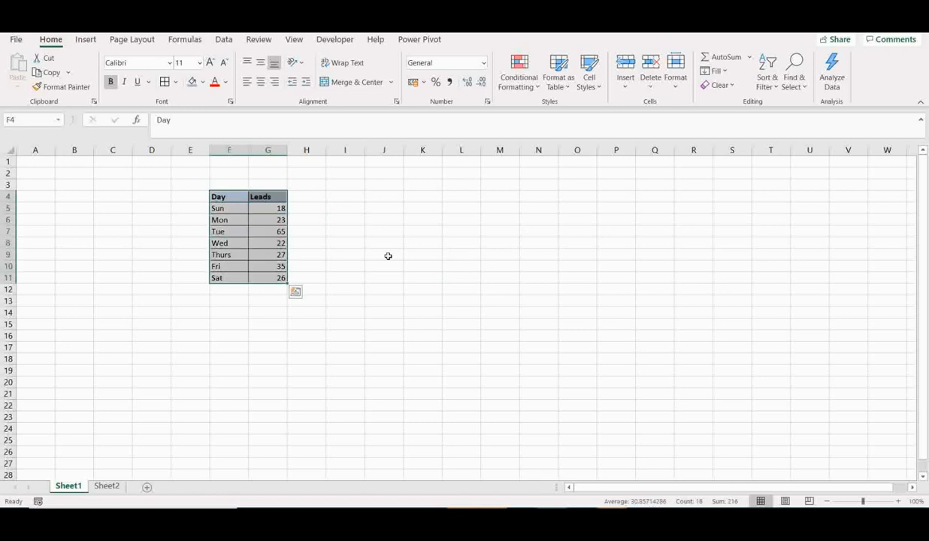
{"action": "left_click", "coordinate": [85, 41]}
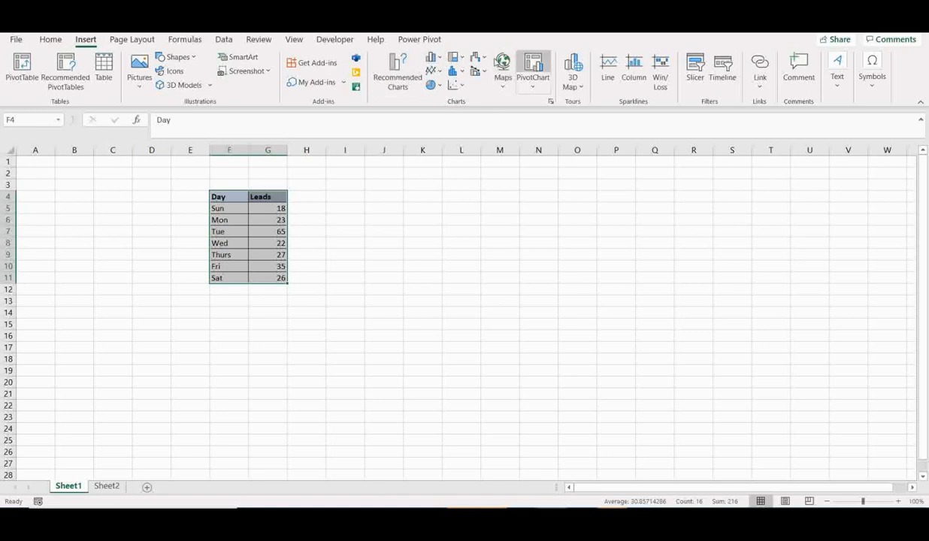
{"action": "left_click", "coordinate": [440, 87]}
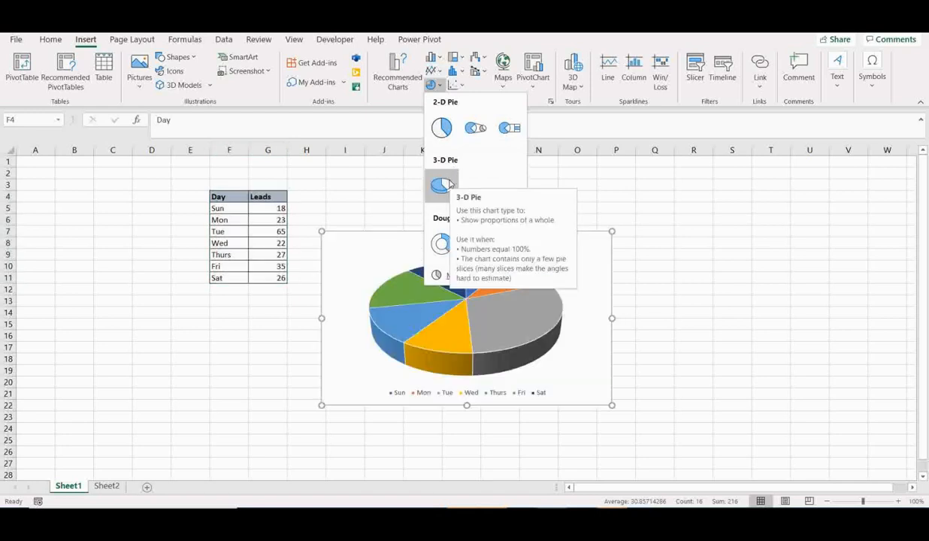
{"action": "left_click", "coordinate": [444, 184]}
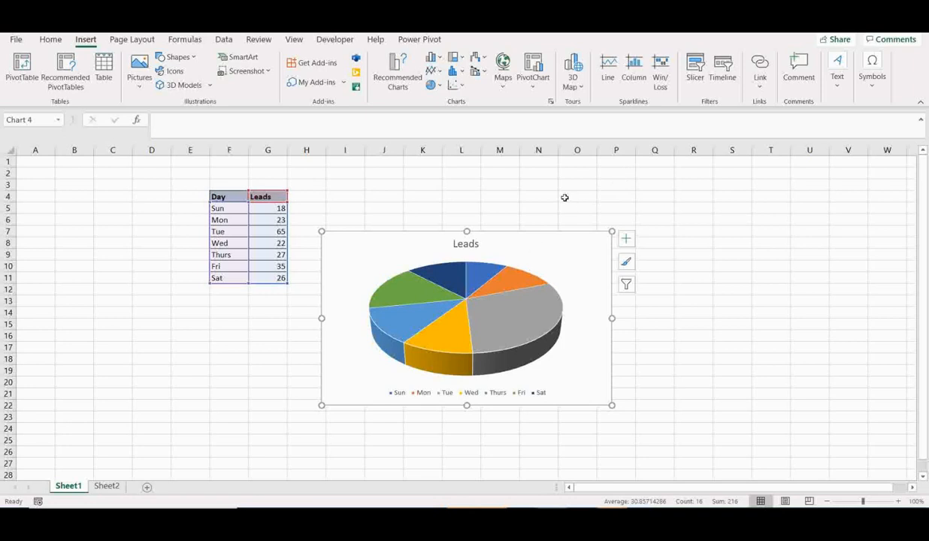
Add data labels to the slices of the Leads pie chart.
{"action": "right_click", "coordinate": [484, 274]}
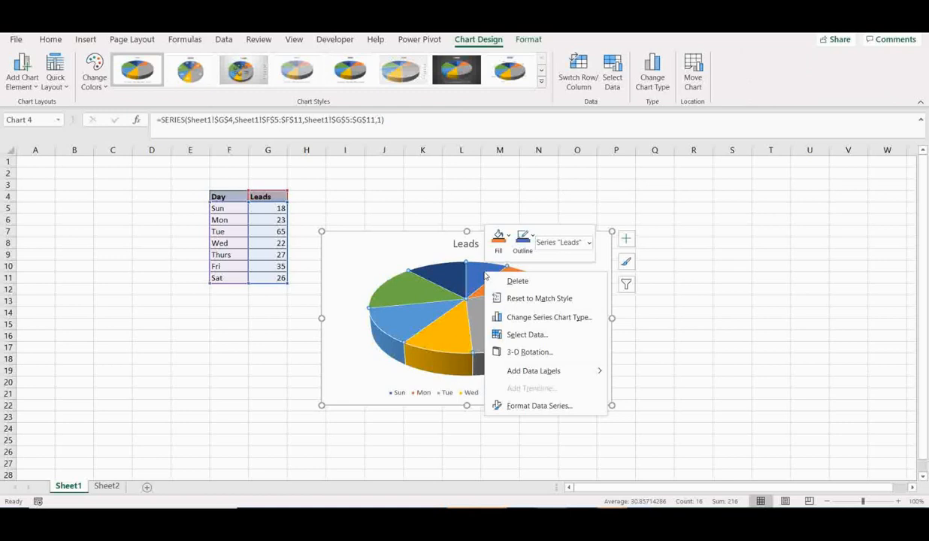
{"action": "left_click", "coordinate": [526, 374]}
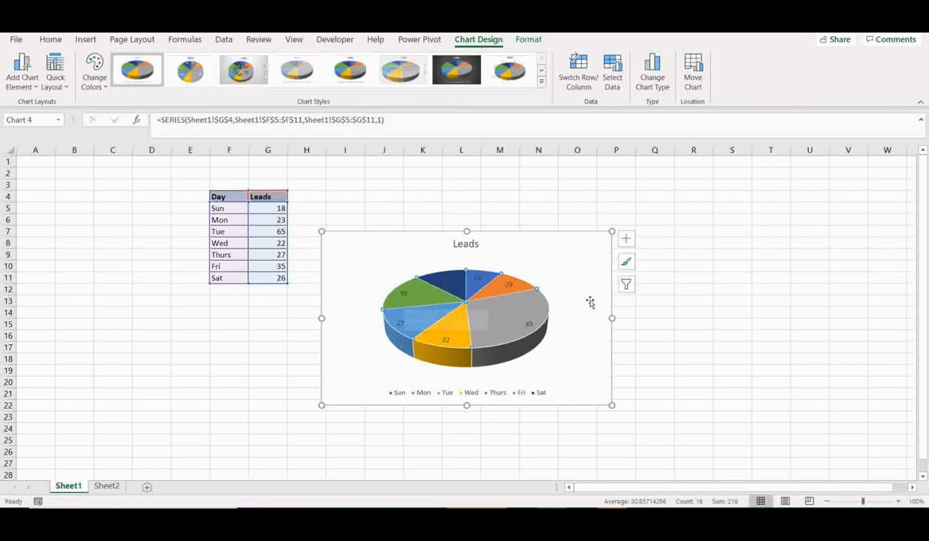
{"action": "left_click", "coordinate": [672, 322]}
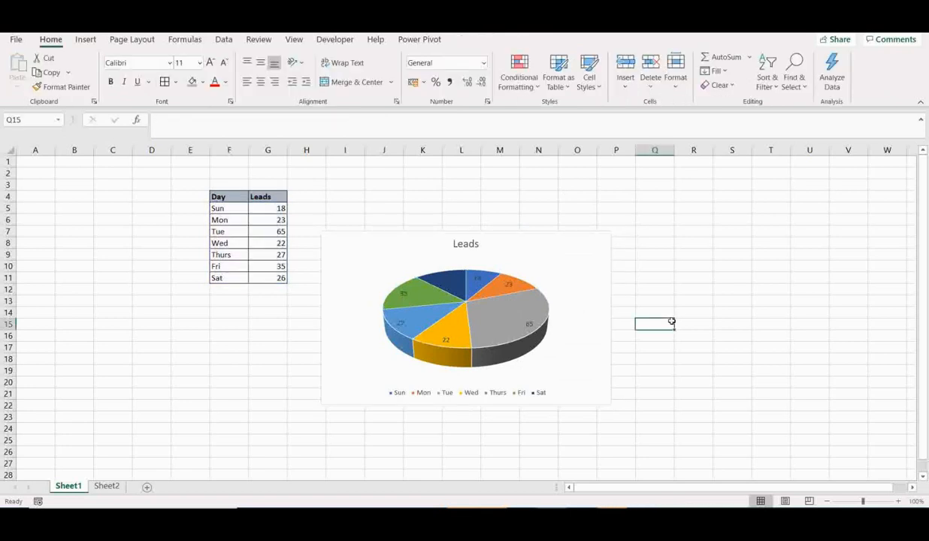
Try chart styles 2 through 8 one after another on the Leads pie chart.
{"action": "left_click", "coordinate": [539, 256]}
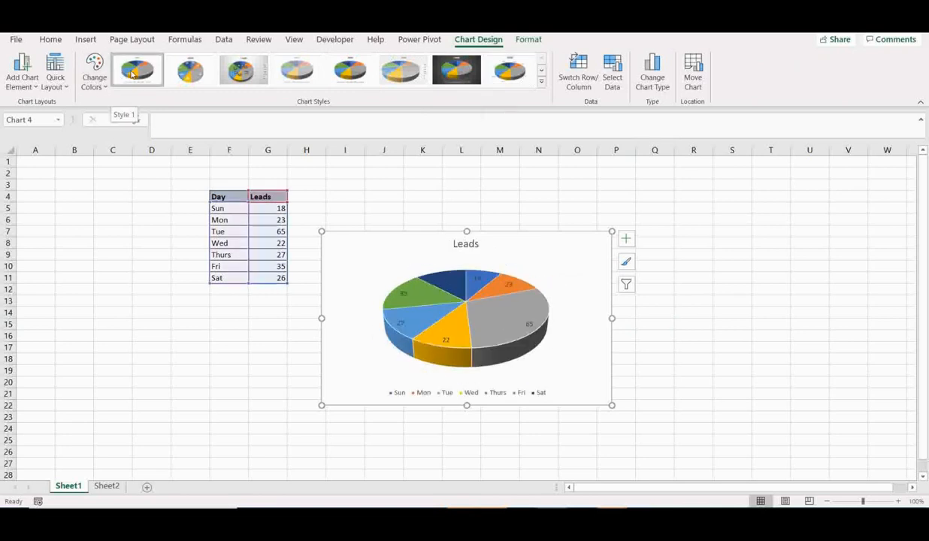
{"action": "left_click", "coordinate": [189, 73]}
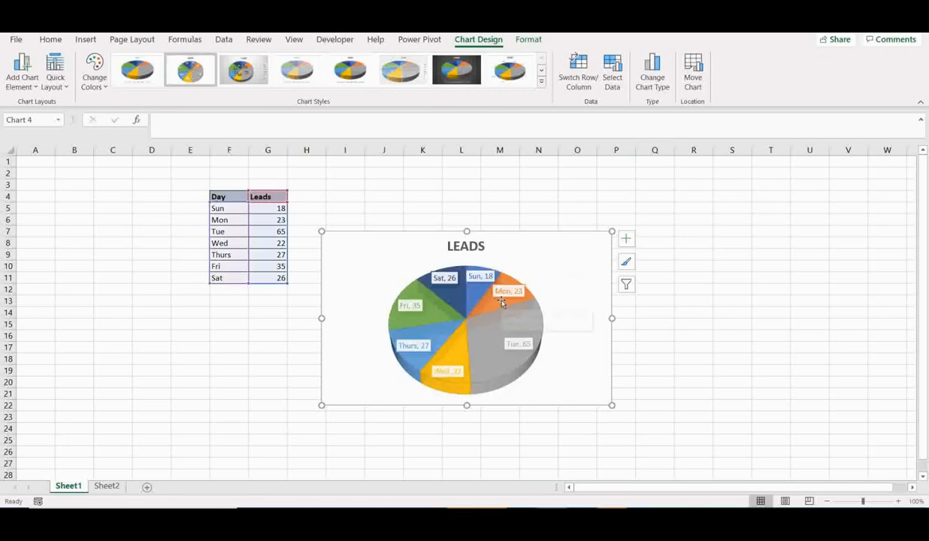
{"action": "left_click", "coordinate": [254, 71]}
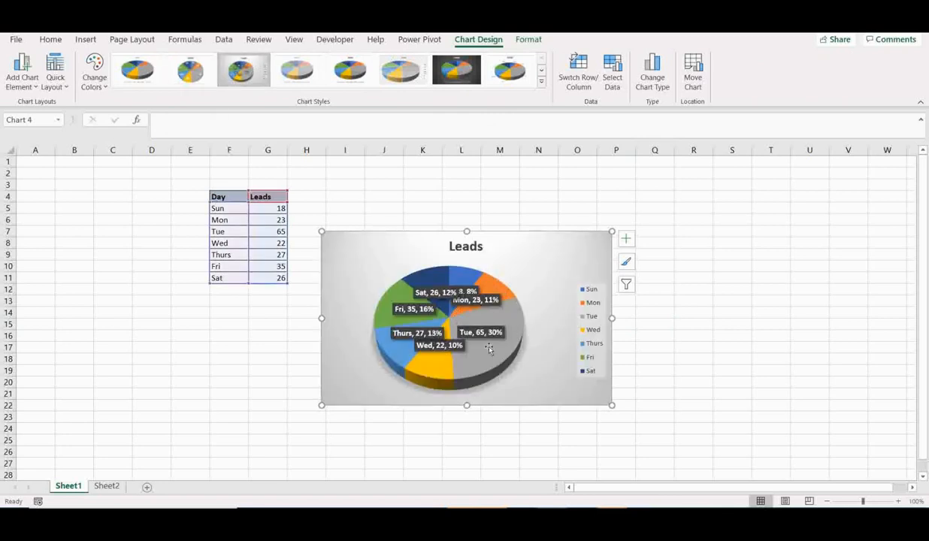
{"action": "left_click", "coordinate": [310, 76]}
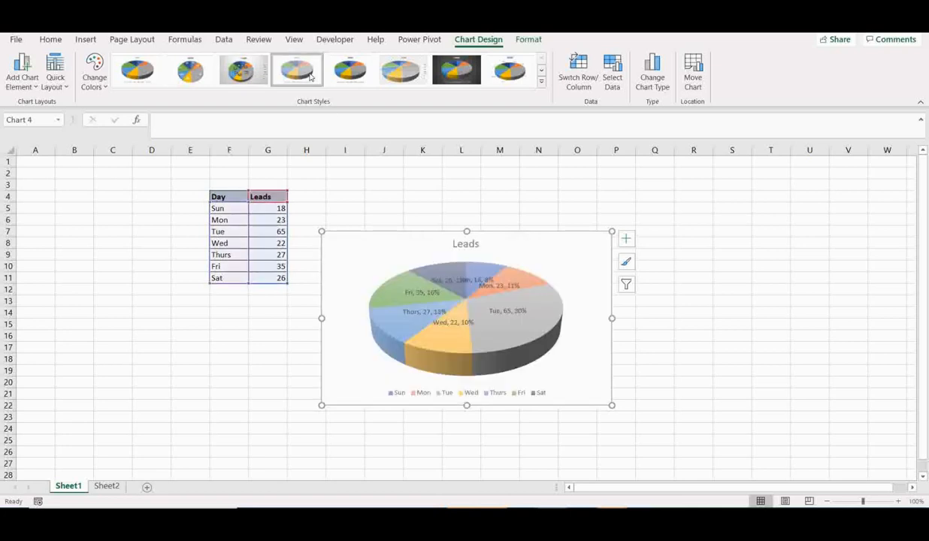
{"action": "left_click", "coordinate": [350, 75]}
{"action": "left_click", "coordinate": [406, 75]}
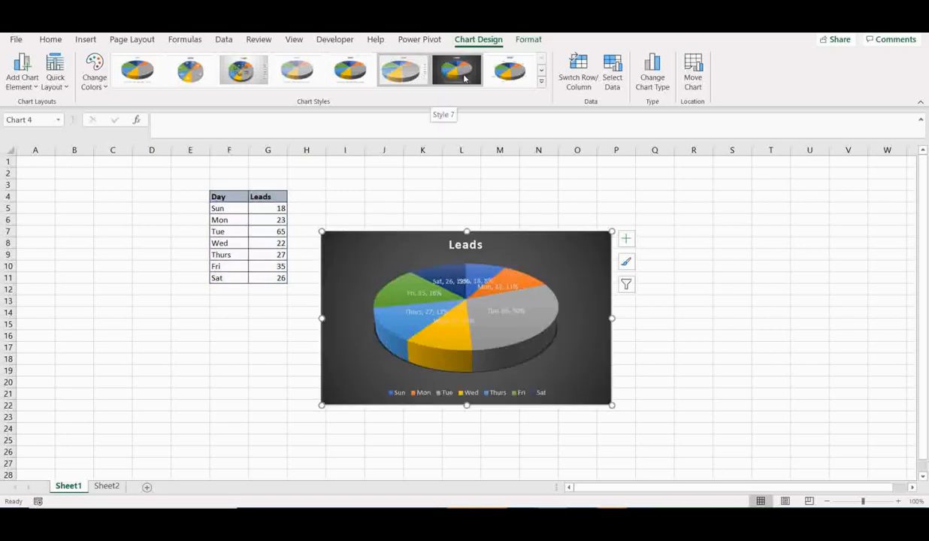
{"action": "left_click", "coordinate": [465, 78]}
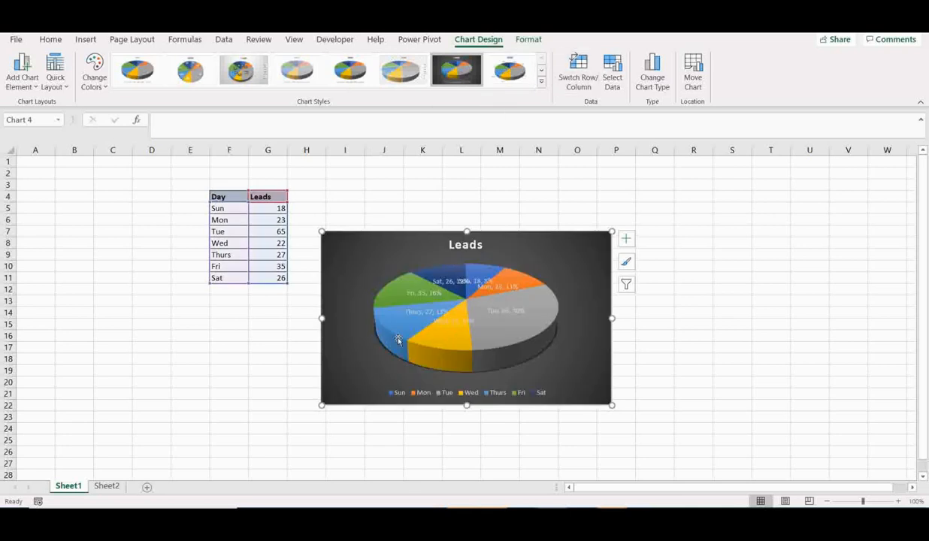
{"action": "left_click", "coordinate": [512, 71]}
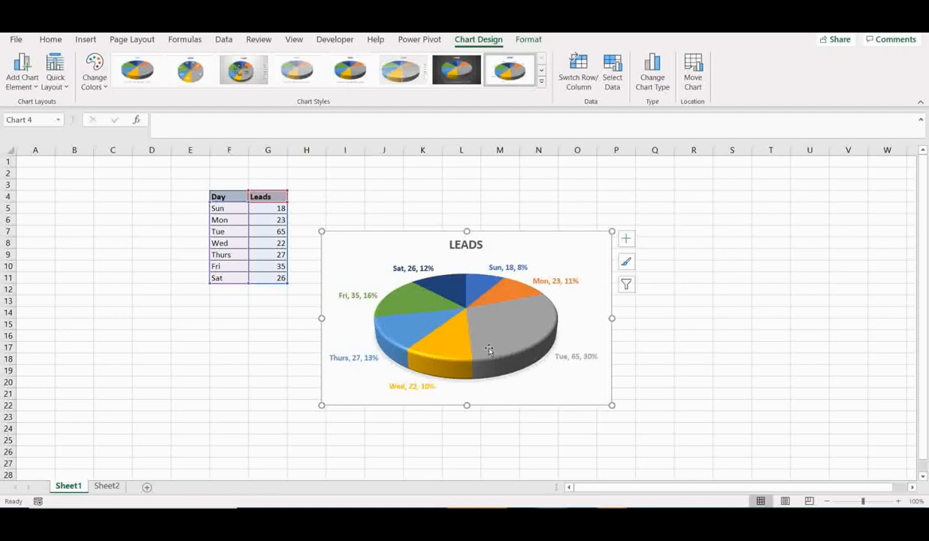
Try the two remaining chart styles on the Leads pie chart and delete the chart from the sheet.
{"action": "mouse_move", "coordinate": [509, 328]}
{"action": "left_click", "coordinate": [541, 71]}
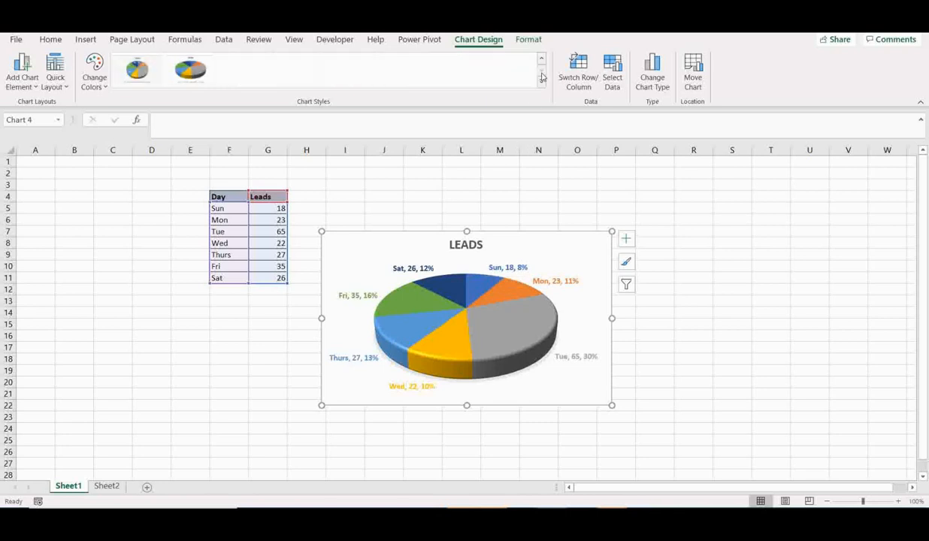
{"action": "left_click", "coordinate": [191, 73]}
{"action": "left_click", "coordinate": [138, 72]}
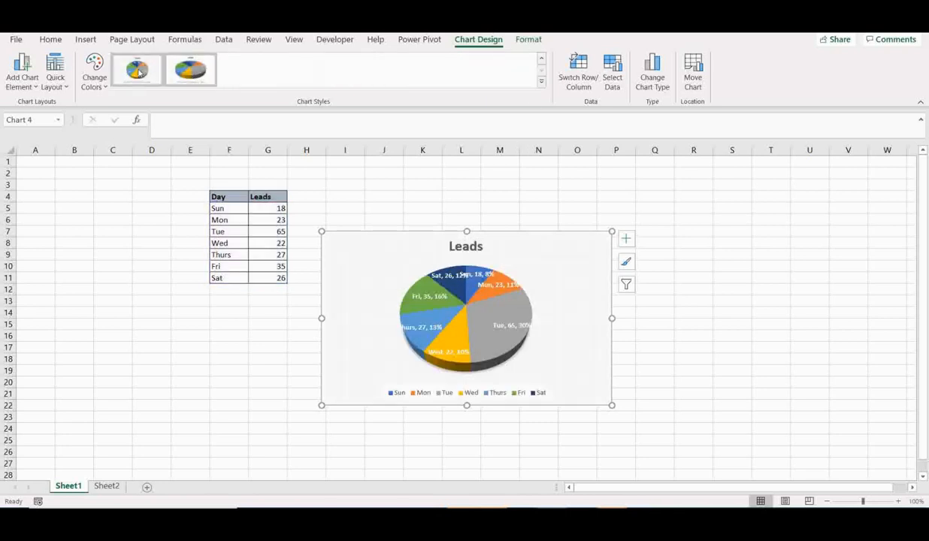
{"action": "left_click", "coordinate": [190, 71]}
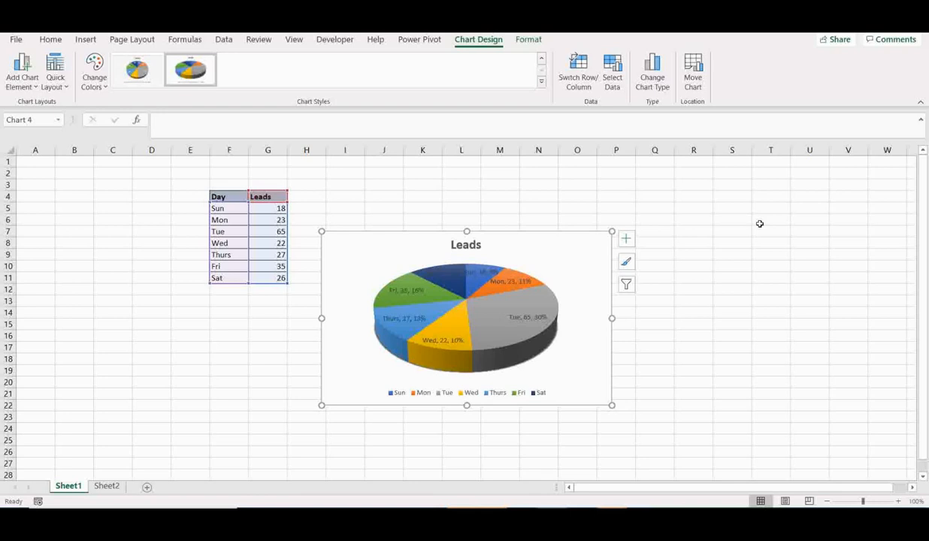
{"action": "key", "text": "Delete"}
{"action": "left_click", "coordinate": [460, 219]}
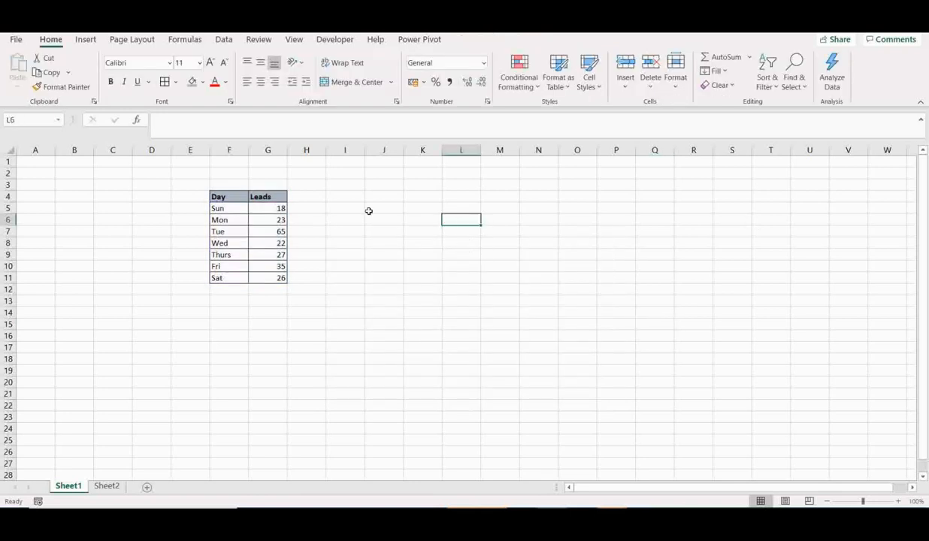
Insert a 3-D pie chart based on the Day and Leads table in F4:G11.
{"action": "left_click_drag", "start_coordinate": [213, 188], "coordinate": [278, 278]}
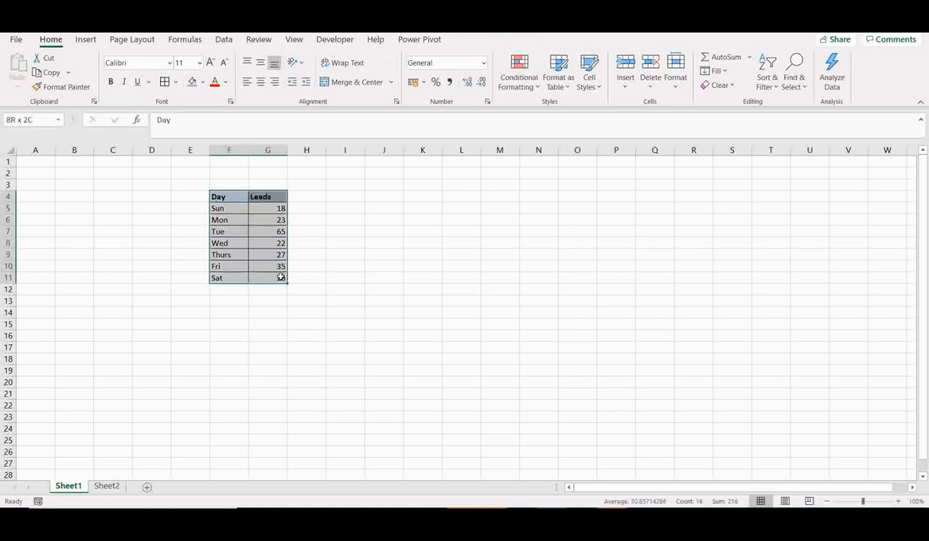
{"action": "left_click", "coordinate": [86, 41]}
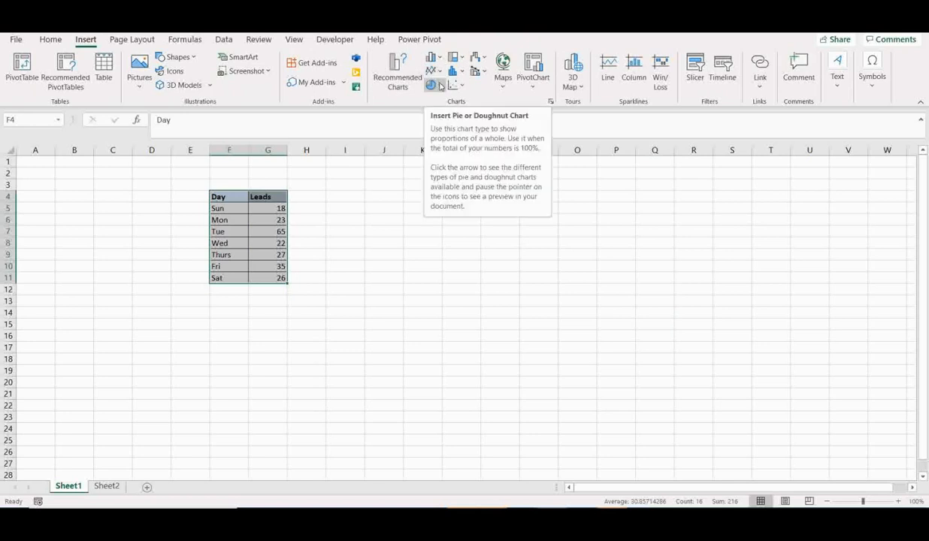
{"action": "left_click", "coordinate": [441, 86]}
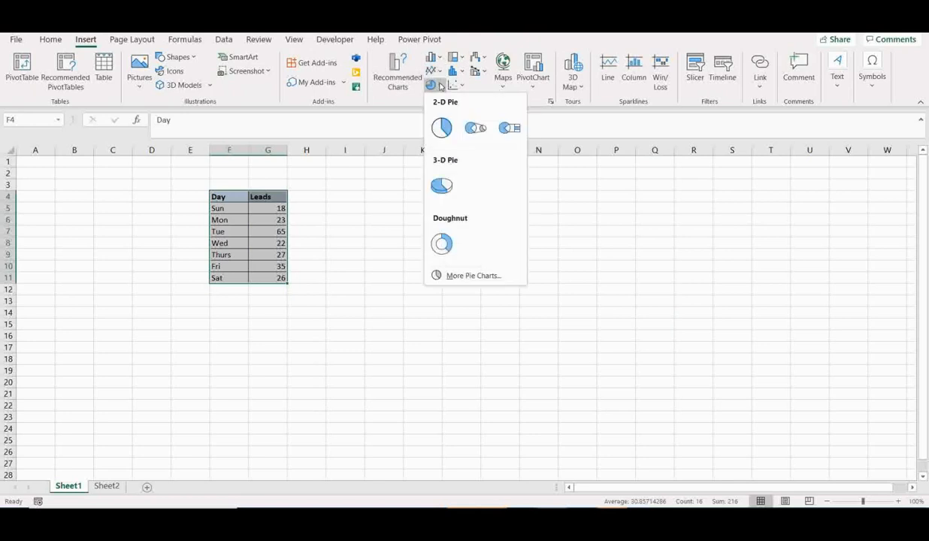
{"action": "left_click", "coordinate": [444, 184]}
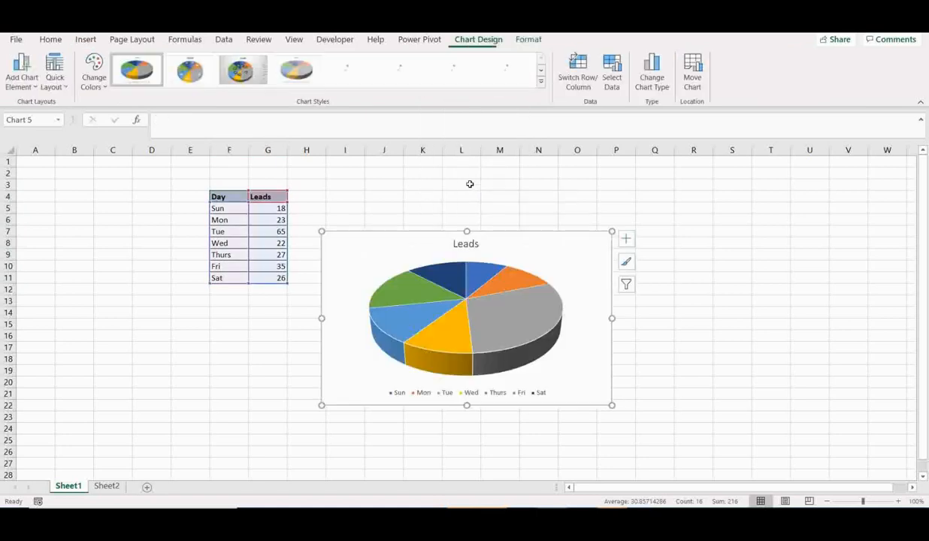
{"action": "left_click", "coordinate": [667, 249]}
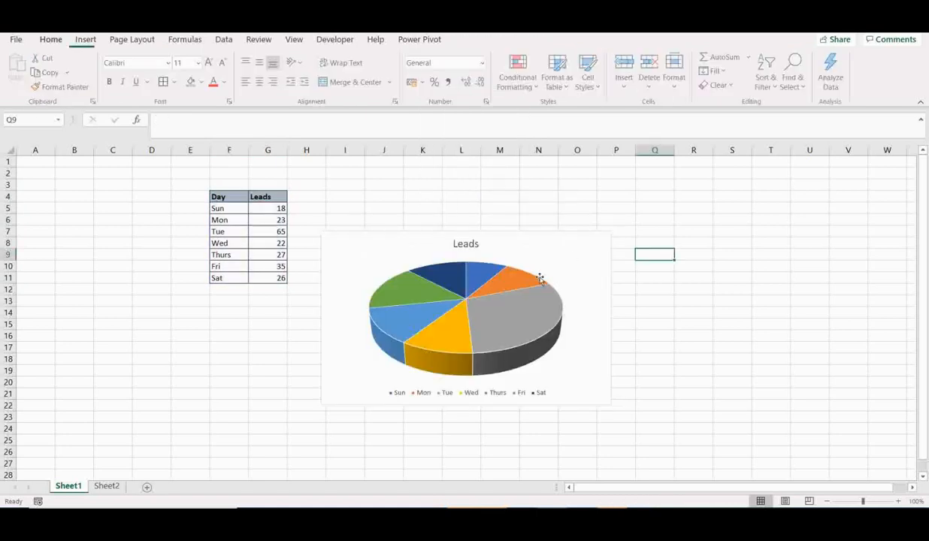
Add data labels to all slices of the Leads series in the 3-D pie chart.
{"action": "left_click", "coordinate": [507, 280]}
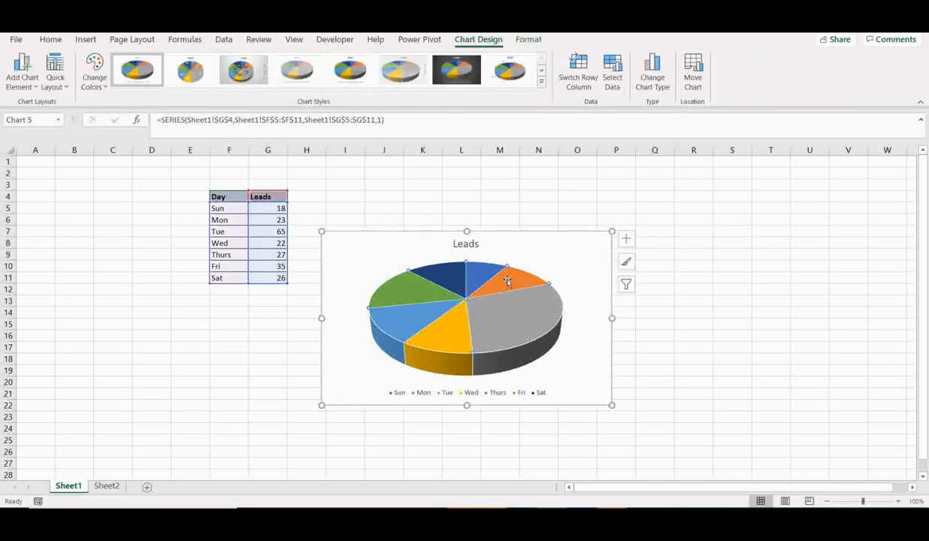
{"action": "right_click", "coordinate": [507, 280]}
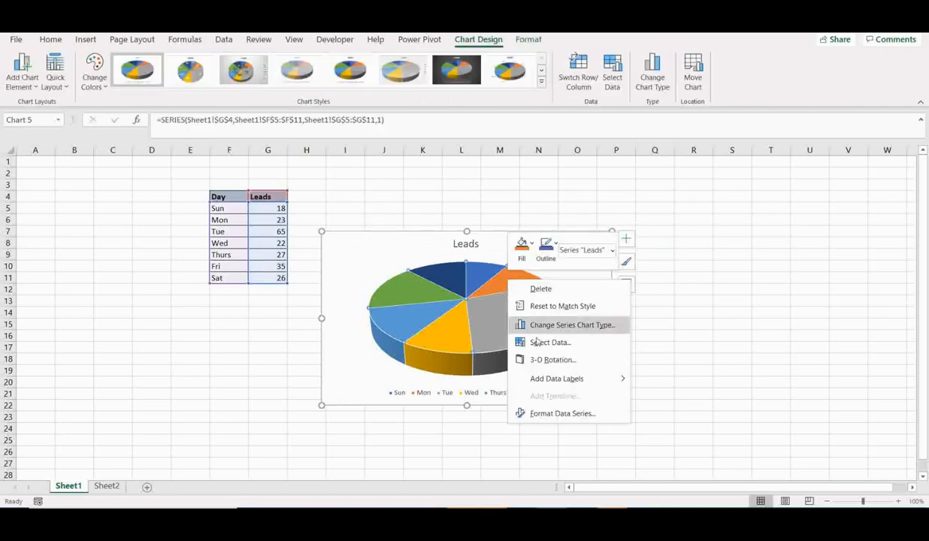
{"action": "left_click", "coordinate": [553, 379]}
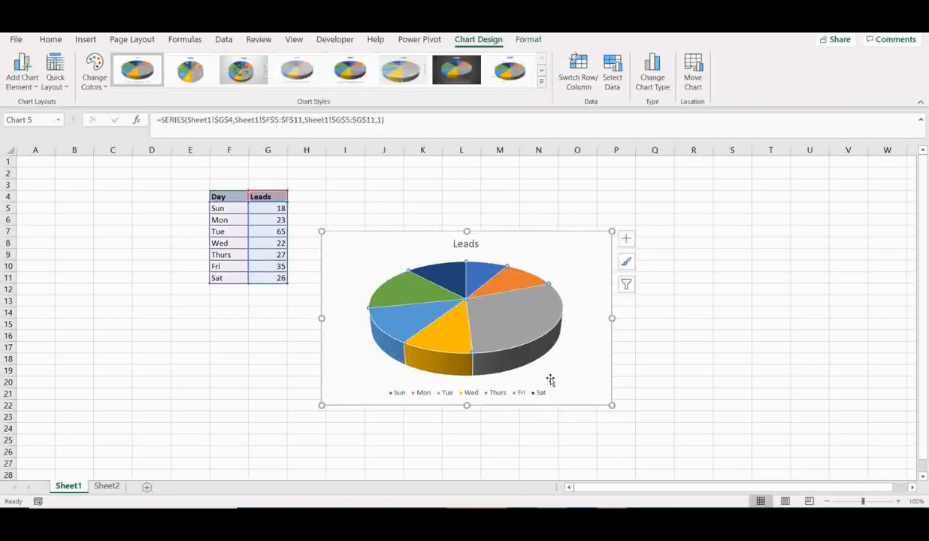
{"action": "left_click", "coordinate": [677, 289]}
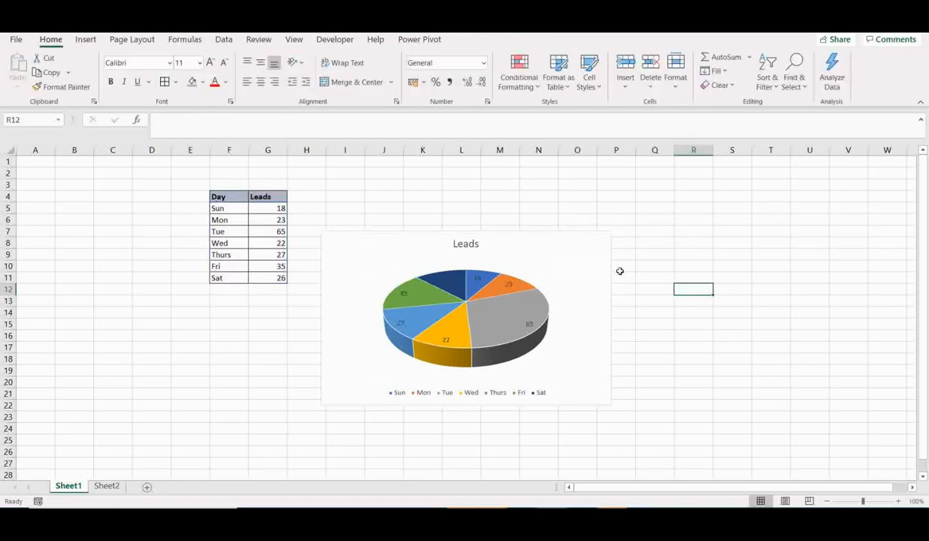
Apply chart Style 8, the white design with coloured labels outside the slices, to the Leads pie chart.
{"action": "left_click", "coordinate": [532, 261]}
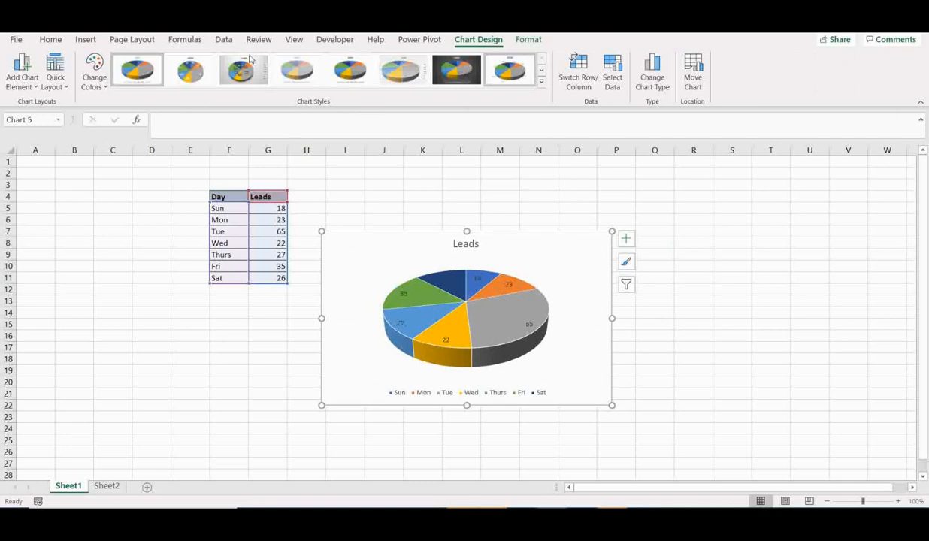
{"action": "left_click", "coordinate": [192, 69]}
{"action": "left_click", "coordinate": [242, 70]}
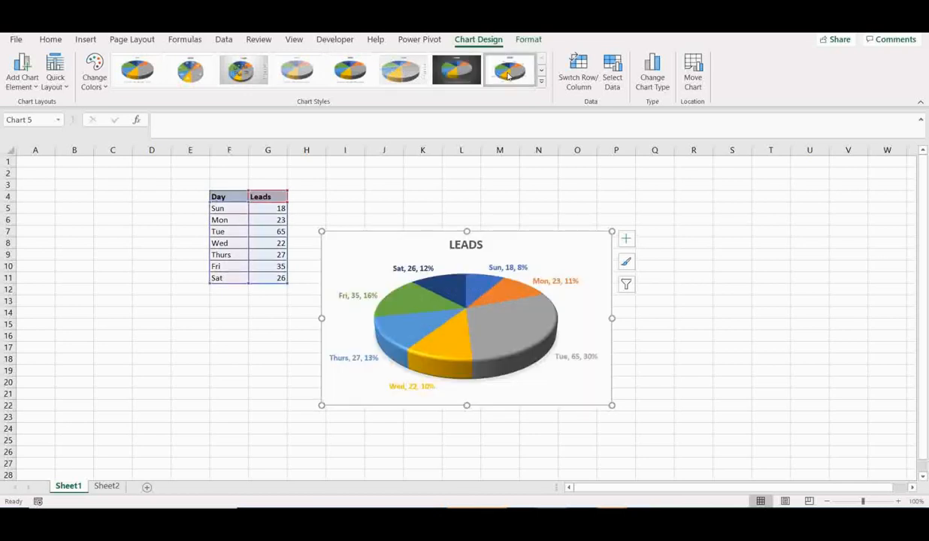
{"action": "left_click", "coordinate": [509, 75]}
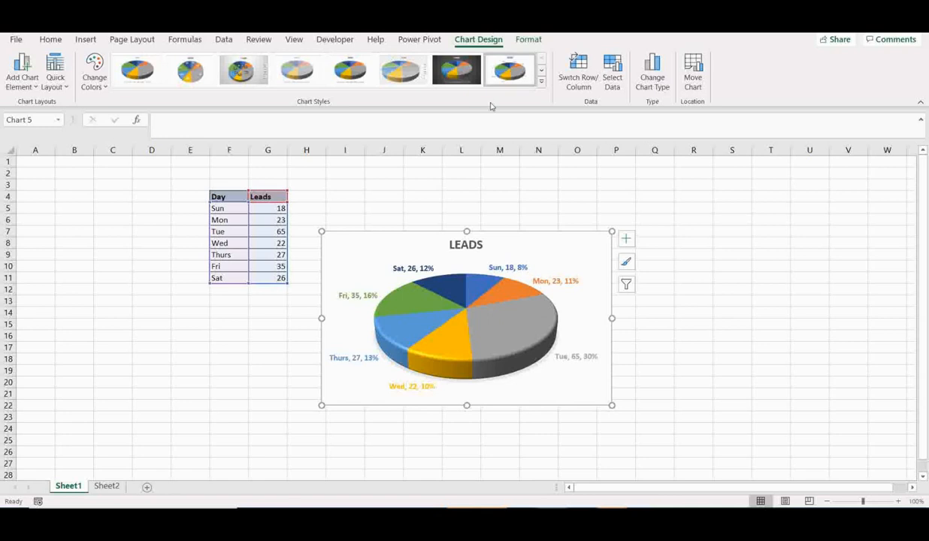